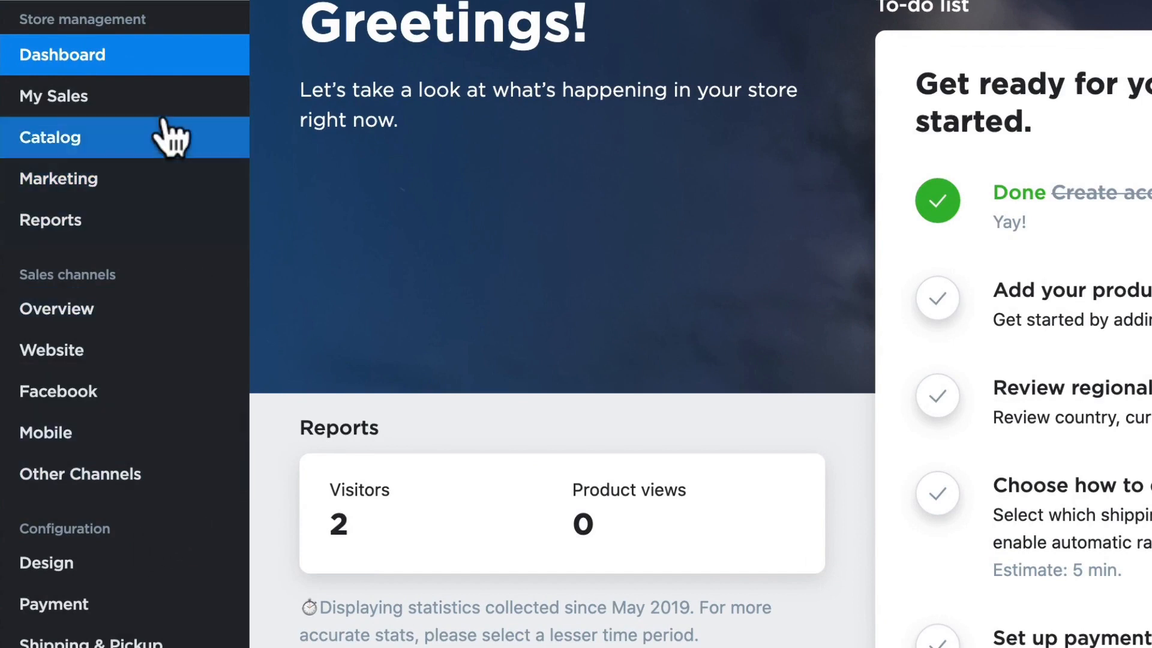
Look over the store management and sales channel sections, open the website overview, and browse the storefront's sample products
{"action": "mouse_move", "coordinate": [162, 96]}
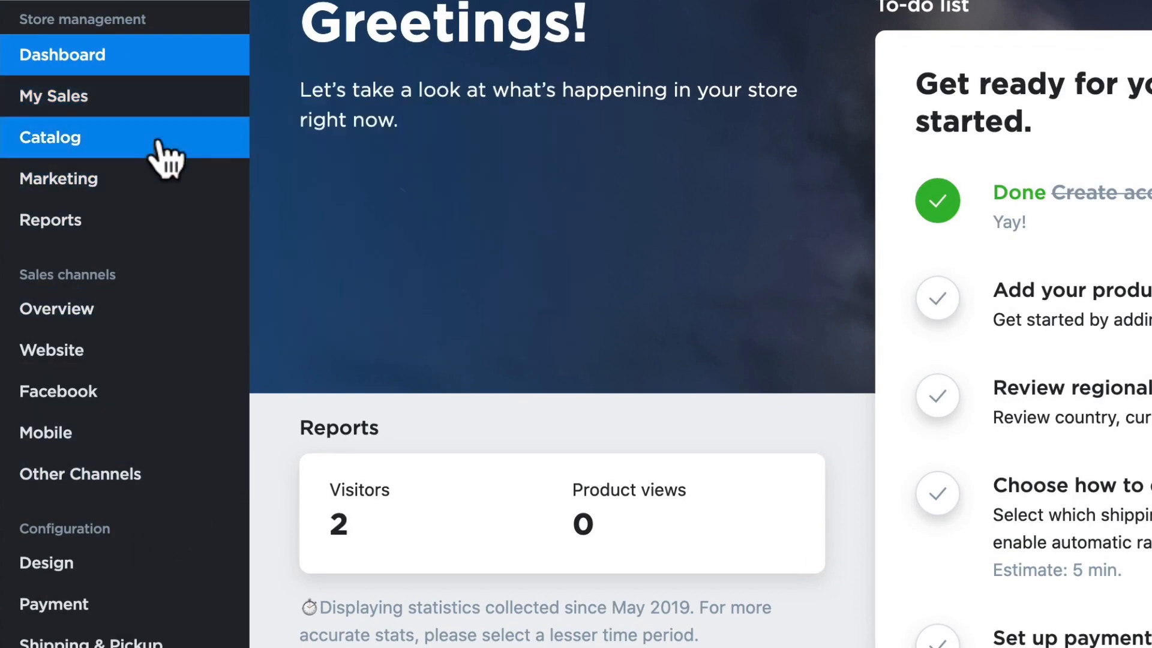
{"action": "mouse_move", "coordinate": [150, 231]}
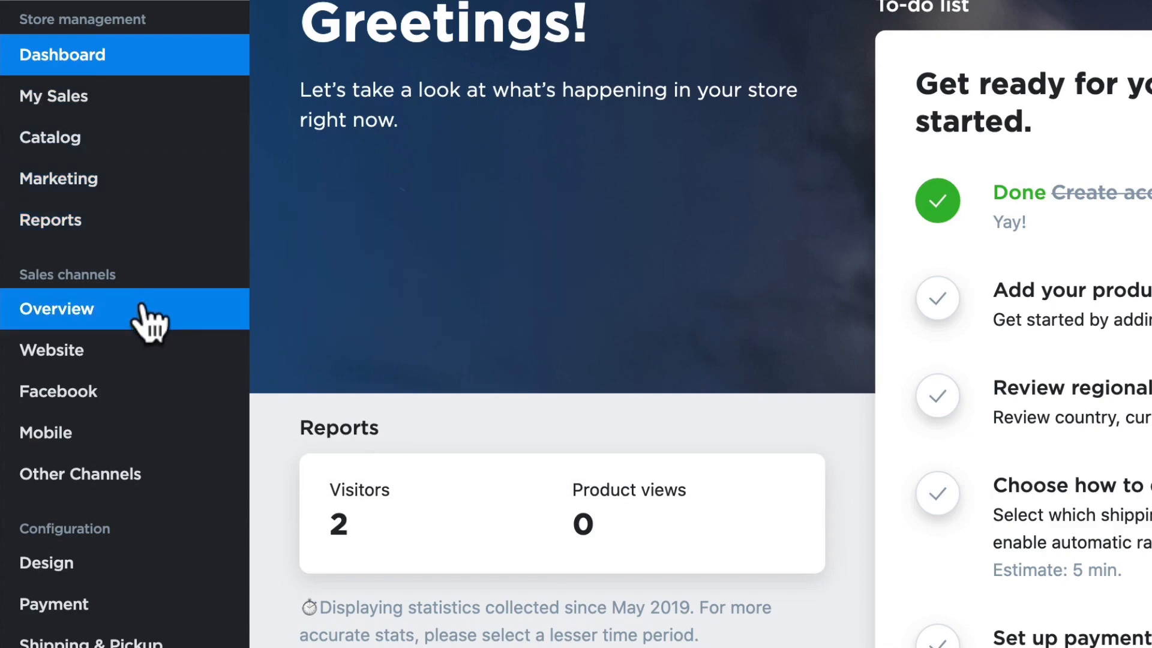
{"action": "mouse_move", "coordinate": [162, 482]}
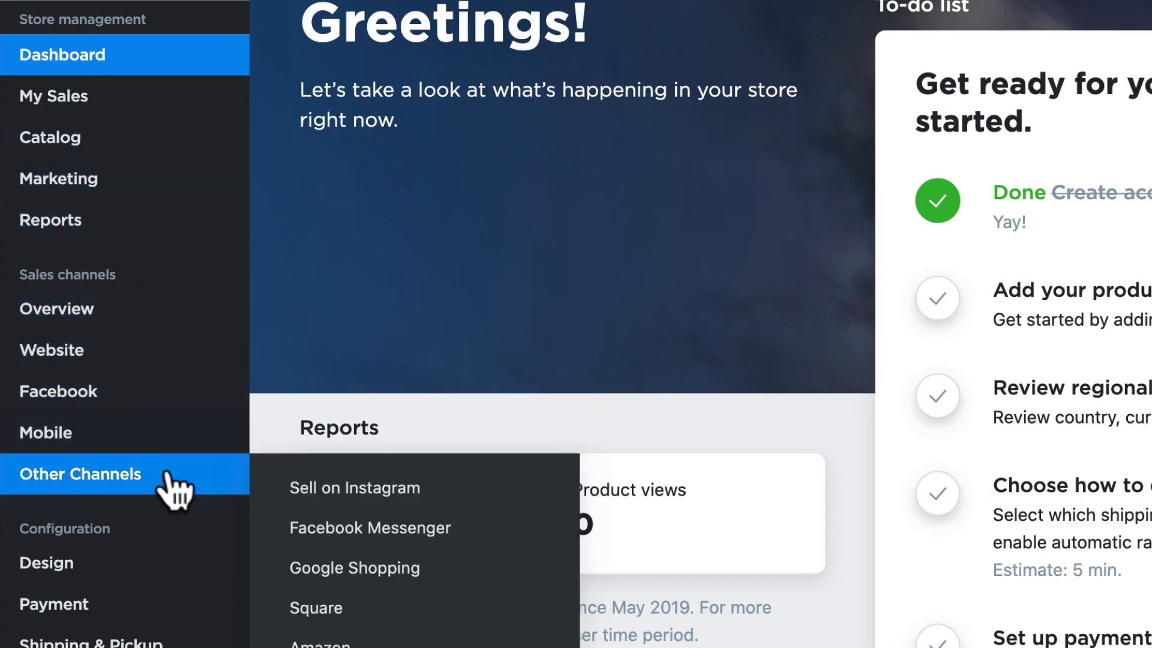
{"action": "scroll", "coordinate": [168, 359], "scroll_direction": "down", "scroll_amount": 5}
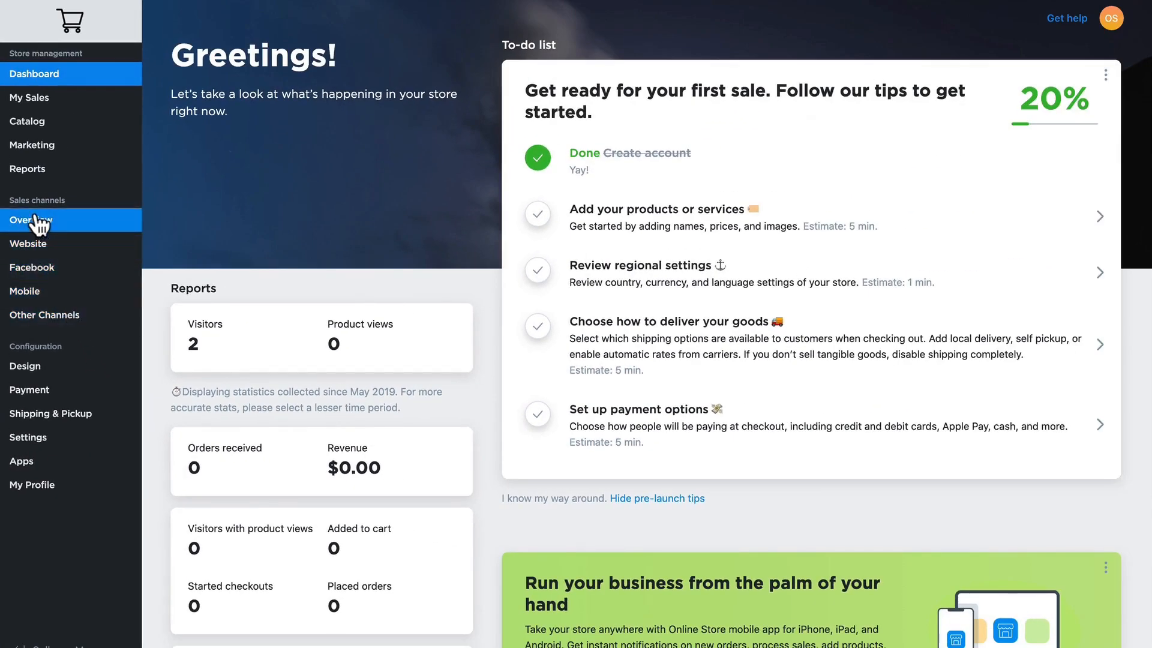
{"action": "left_click", "coordinate": [27, 245]}
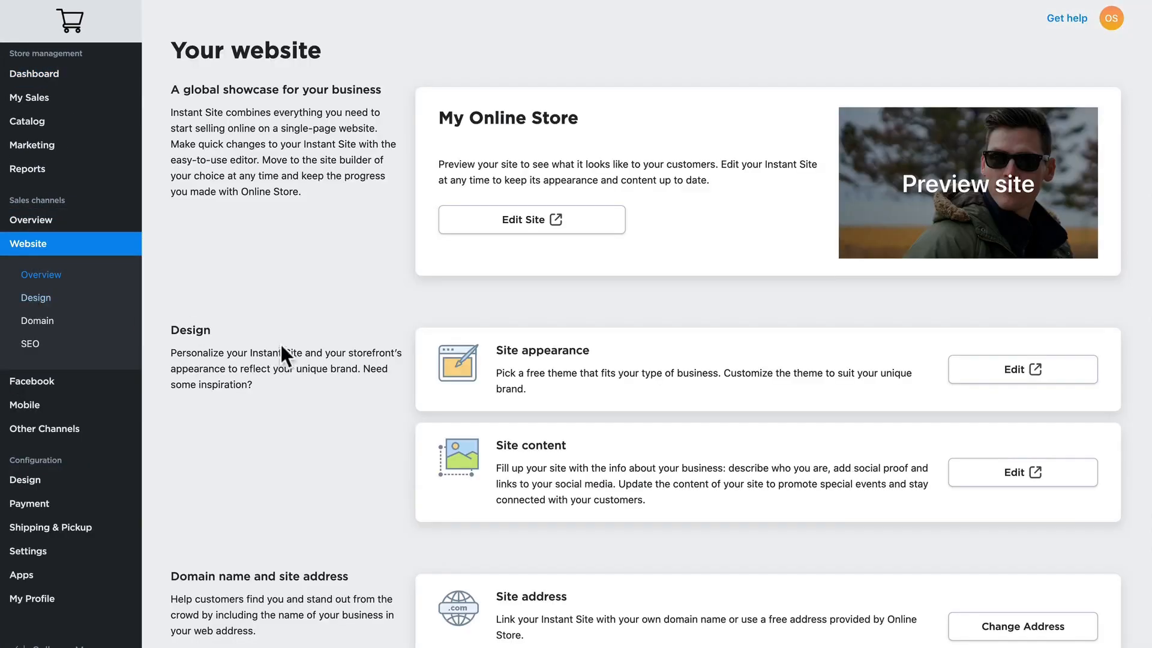
{"action": "scroll", "coordinate": [358, 437], "scroll_direction": "down", "scroll_amount": 5}
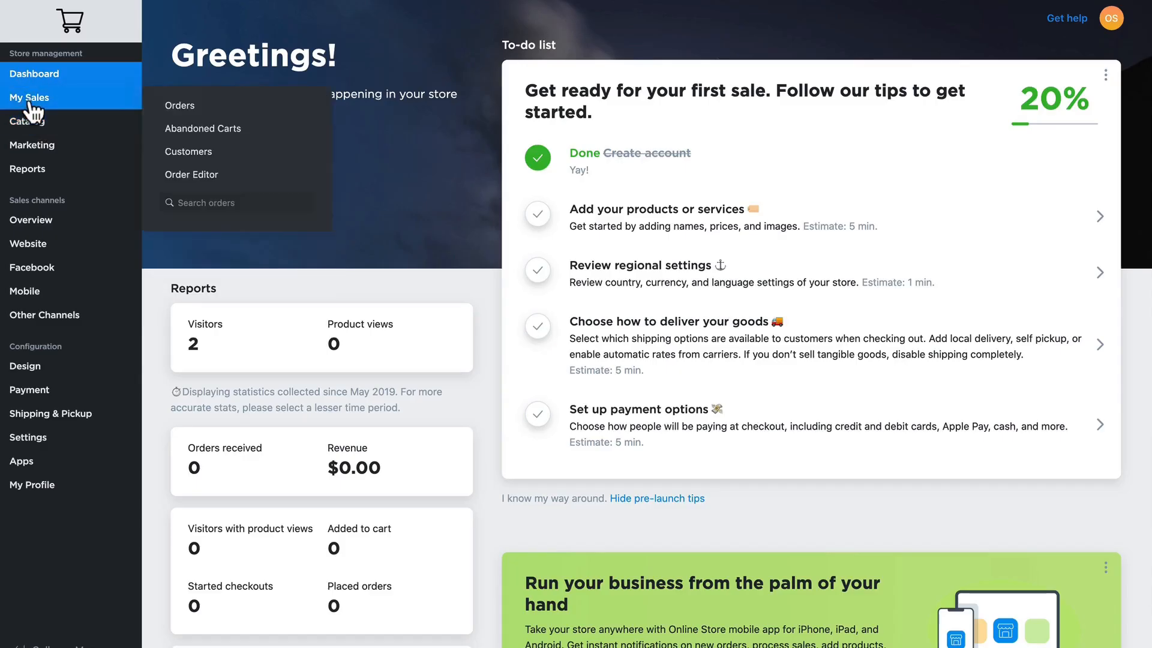
Open the product catalog and examine the bulk update choices for all selected products and the product import settings
{"action": "mouse_move", "coordinate": [30, 126]}
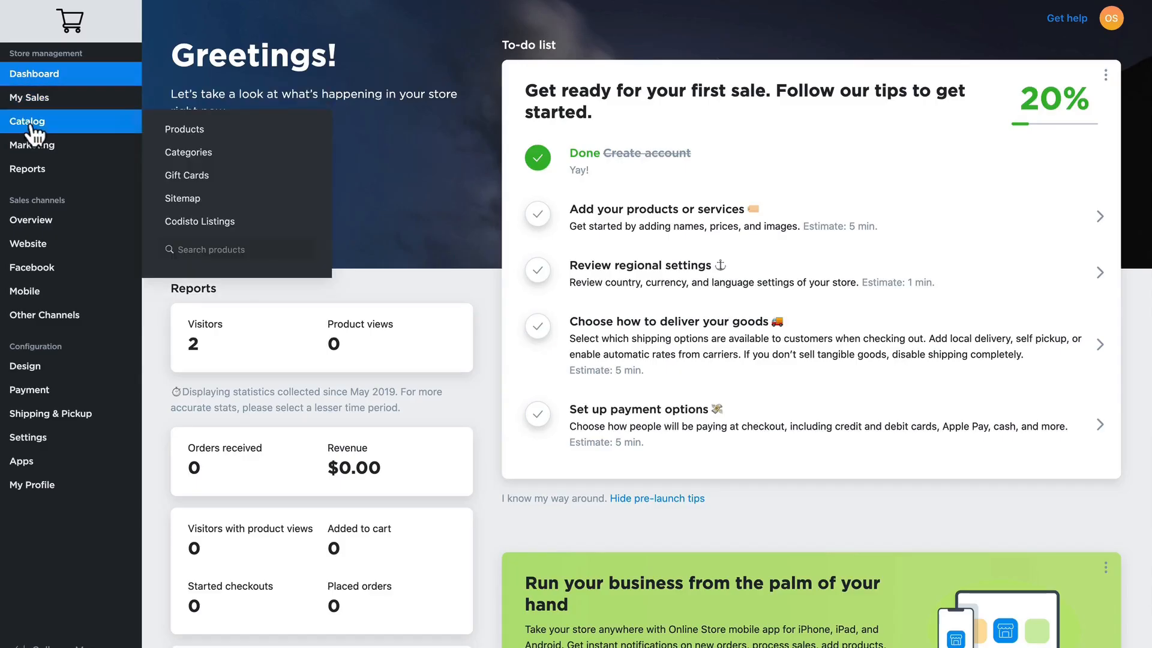
{"action": "left_click", "coordinate": [204, 133]}
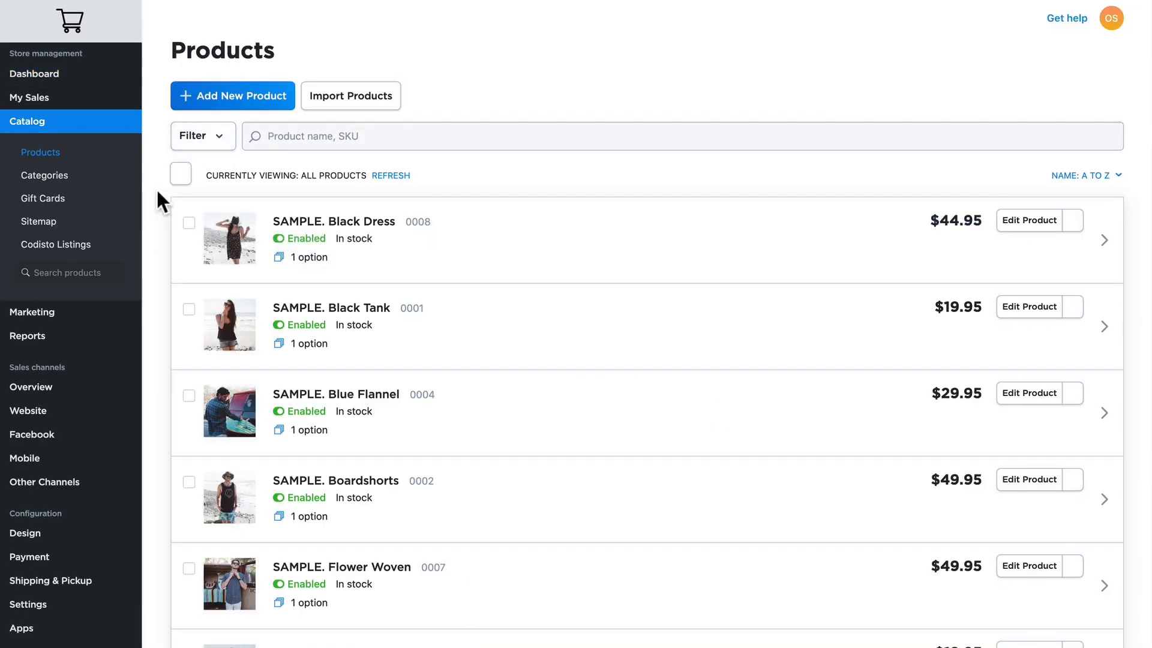
{"action": "left_click", "coordinate": [205, 175]}
{"action": "left_click", "coordinate": [185, 206]}
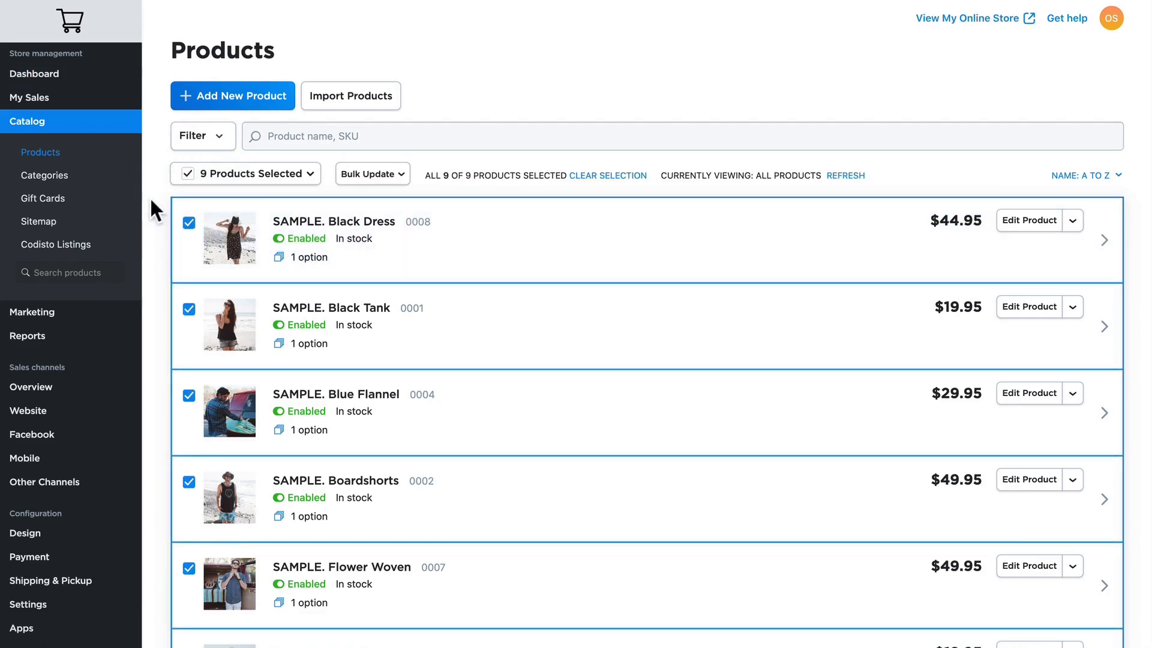
{"action": "left_click", "coordinate": [387, 175]}
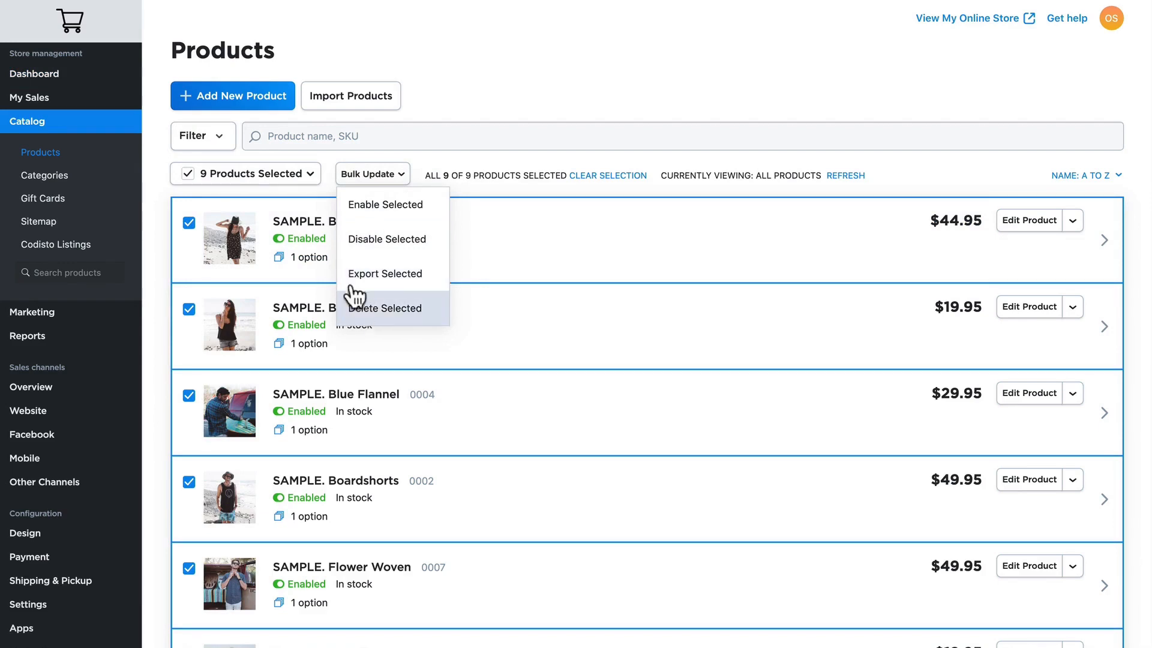
{"action": "left_click", "coordinate": [188, 174]}
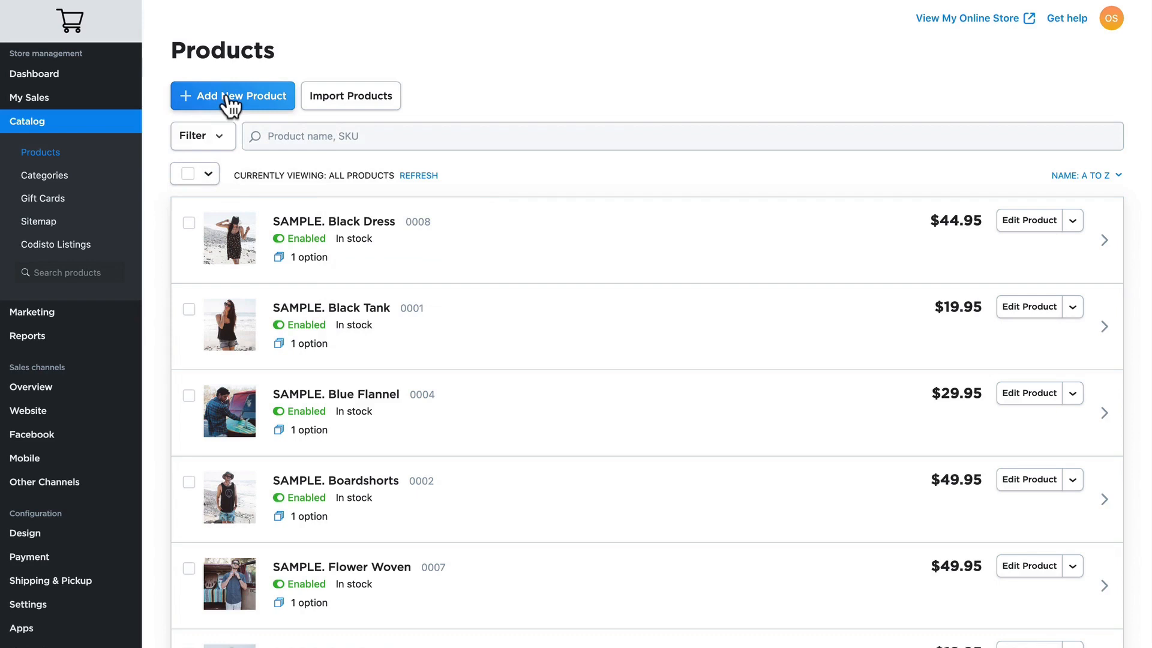
{"action": "left_click", "coordinate": [365, 100]}
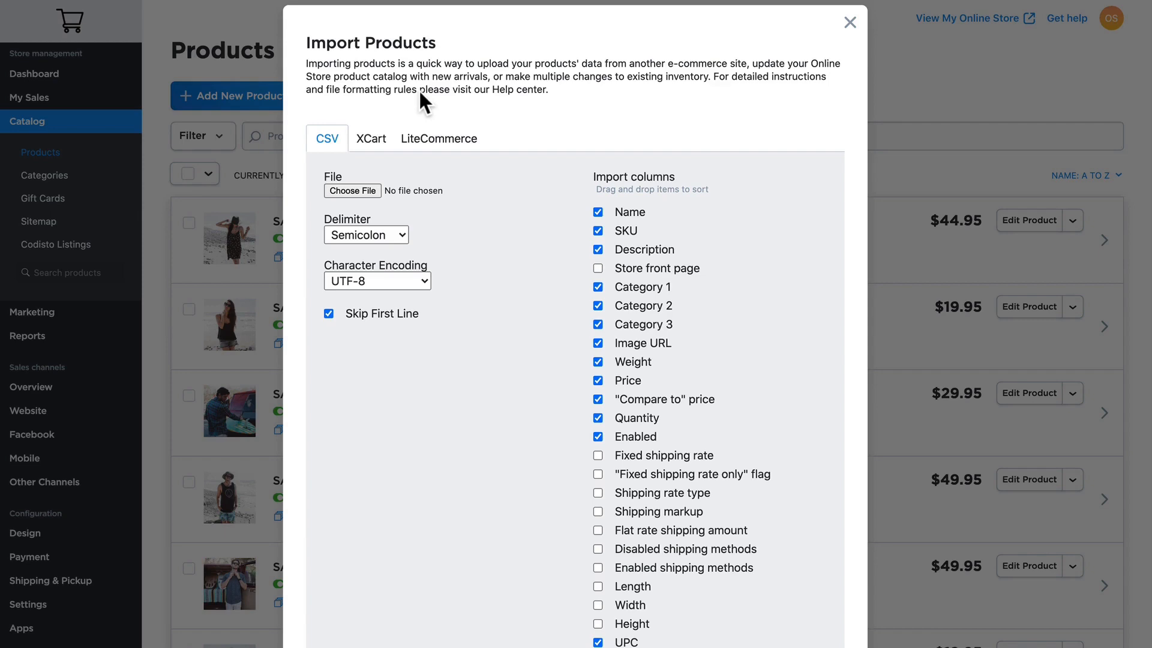
{"action": "left_click", "coordinate": [851, 24]}
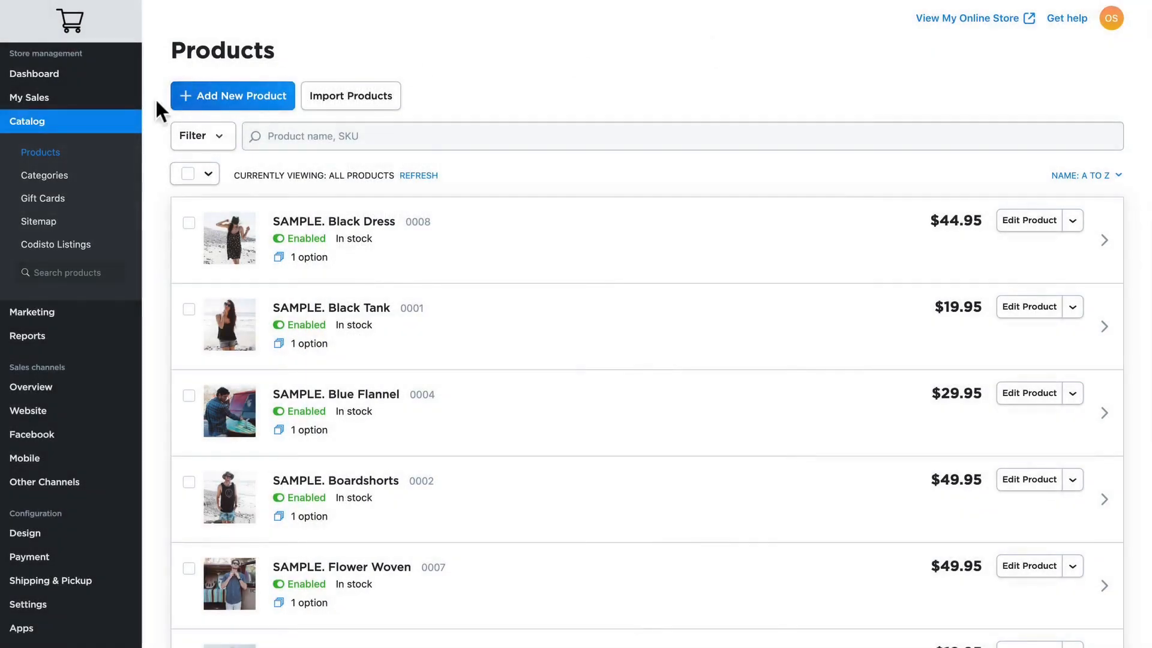
Start a new product named "White Dress Shirt" with SKU shirt-001 and a weight of .5 lbs
{"action": "left_click", "coordinate": [234, 102]}
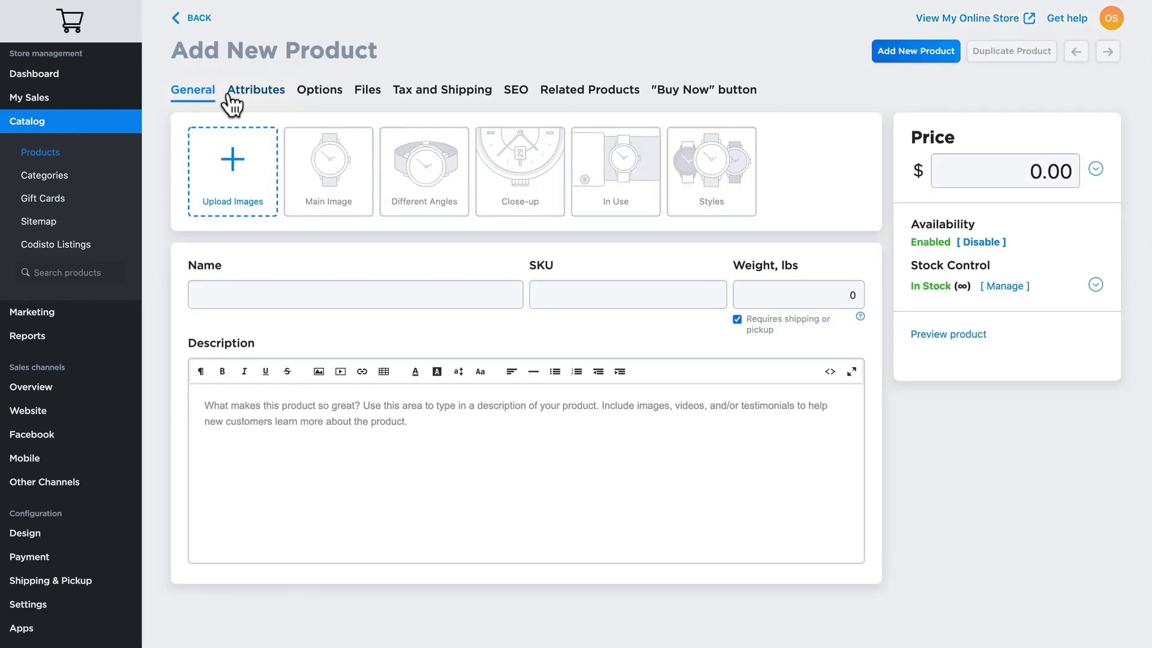
{"action": "left_click", "coordinate": [223, 296]}
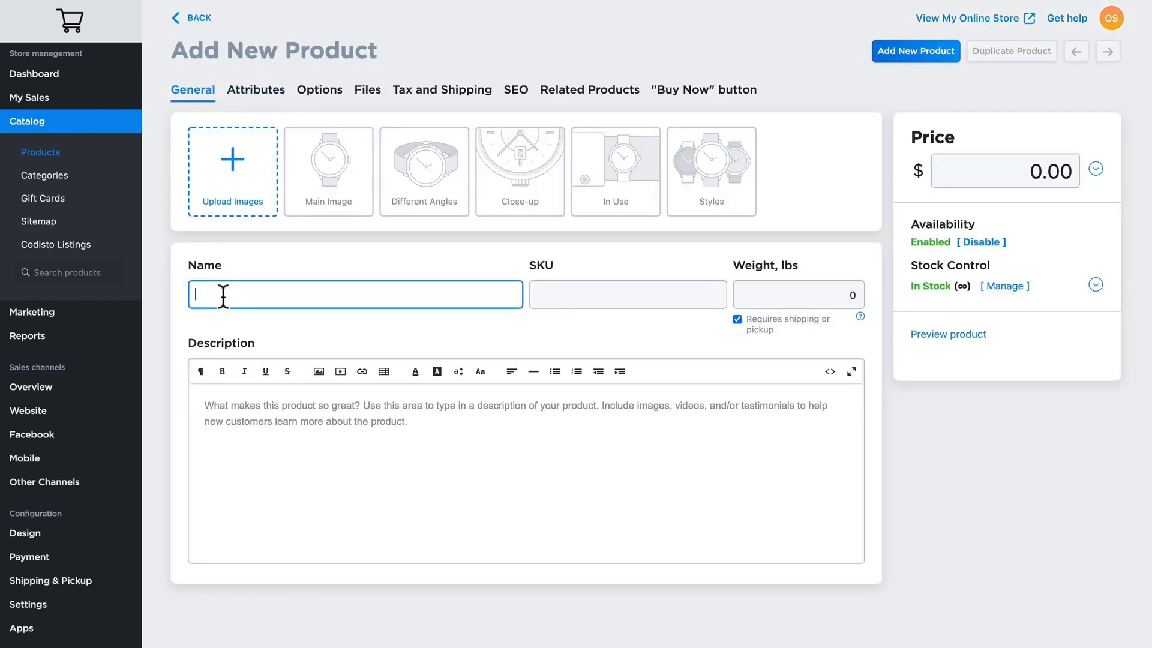
{"action": "type", "text": "White Dress Shirt"}
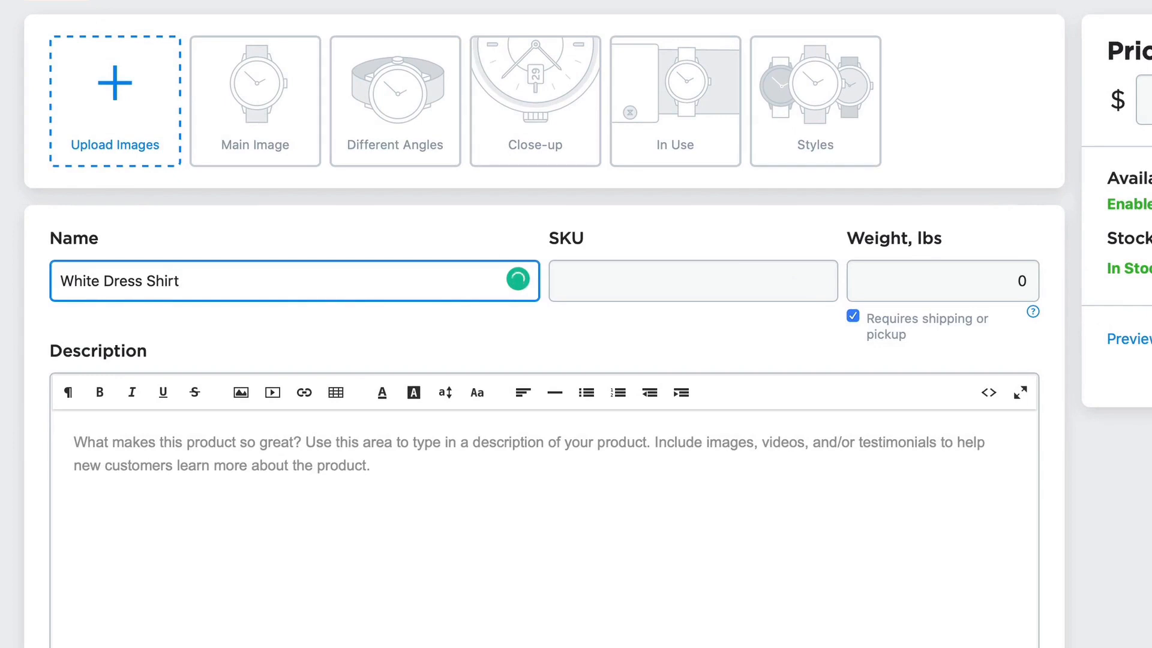
{"action": "left_click", "coordinate": [602, 283]}
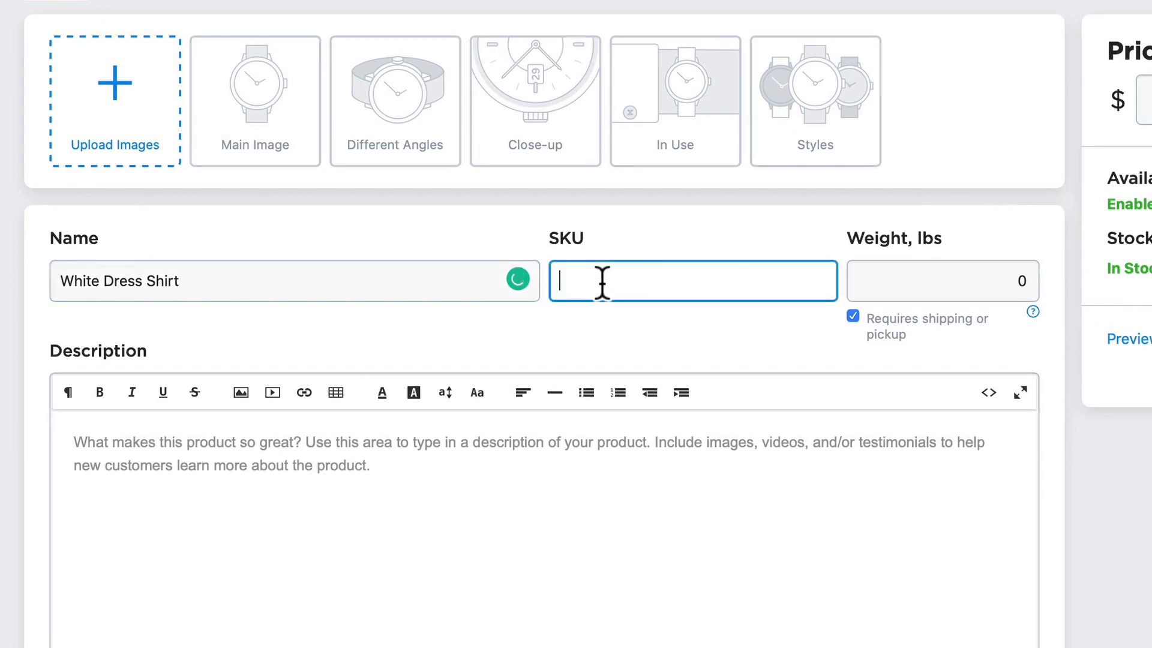
{"action": "type", "text": "shirt-001"}
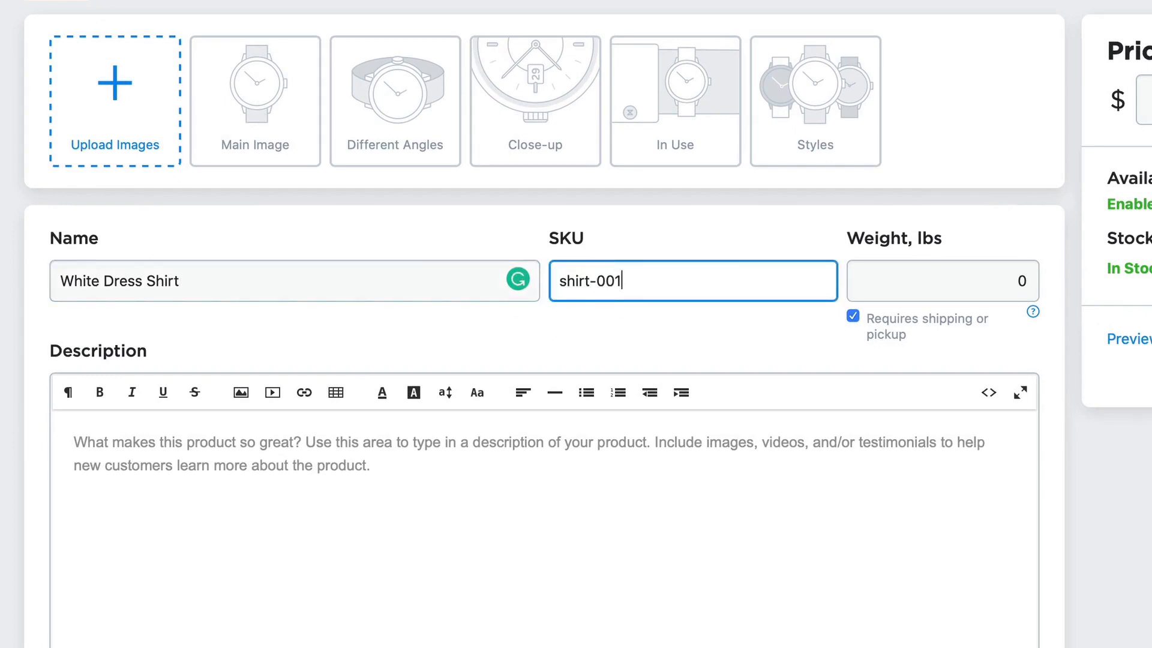
{"action": "key", "text": "Tab"}
{"action": "type", "text": ".5"}
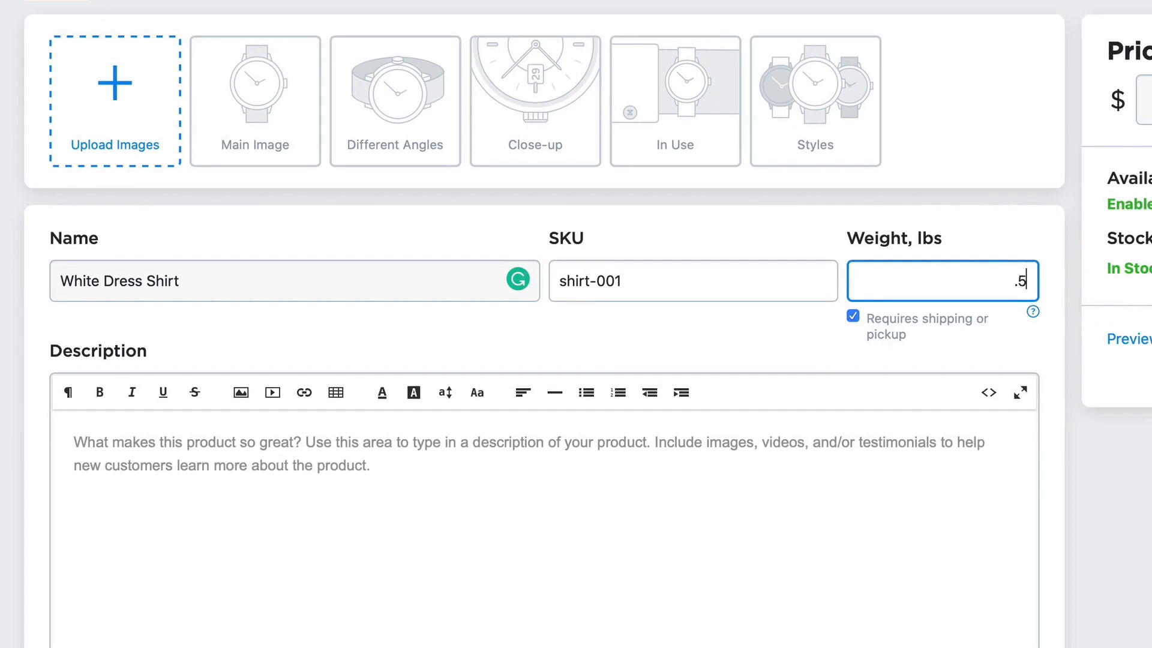
{"action": "key", "text": "Tab"}
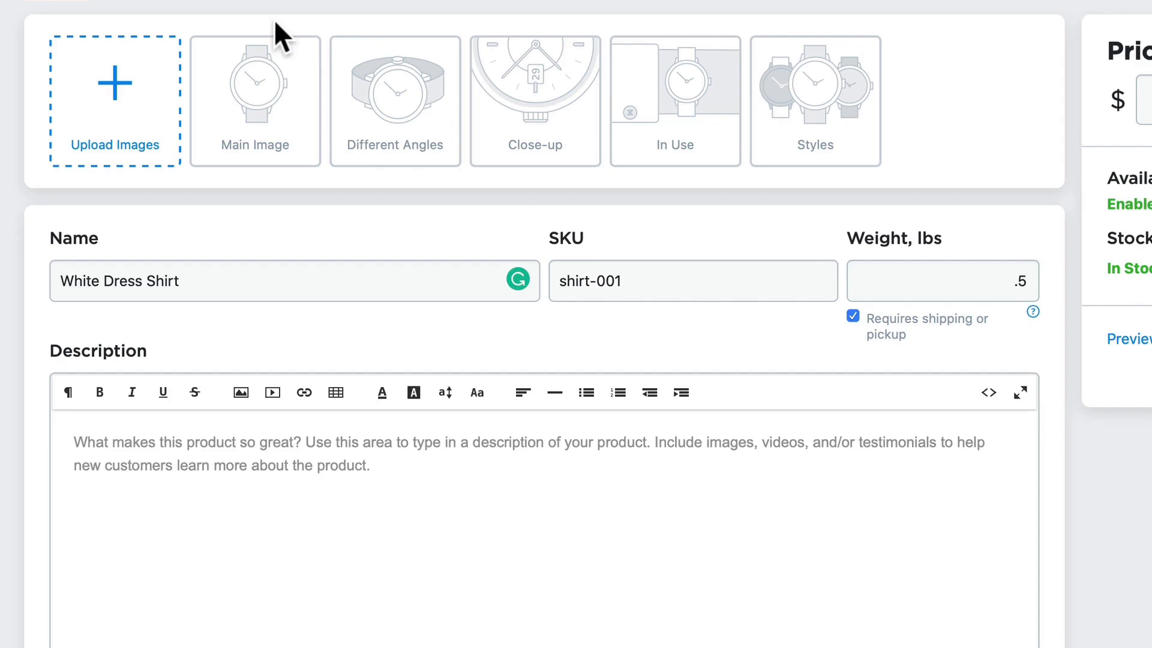
Upload the photo of the woman in a white shirt holding a phone as product image, and set the price to $30.00
{"action": "left_click", "coordinate": [117, 106]}
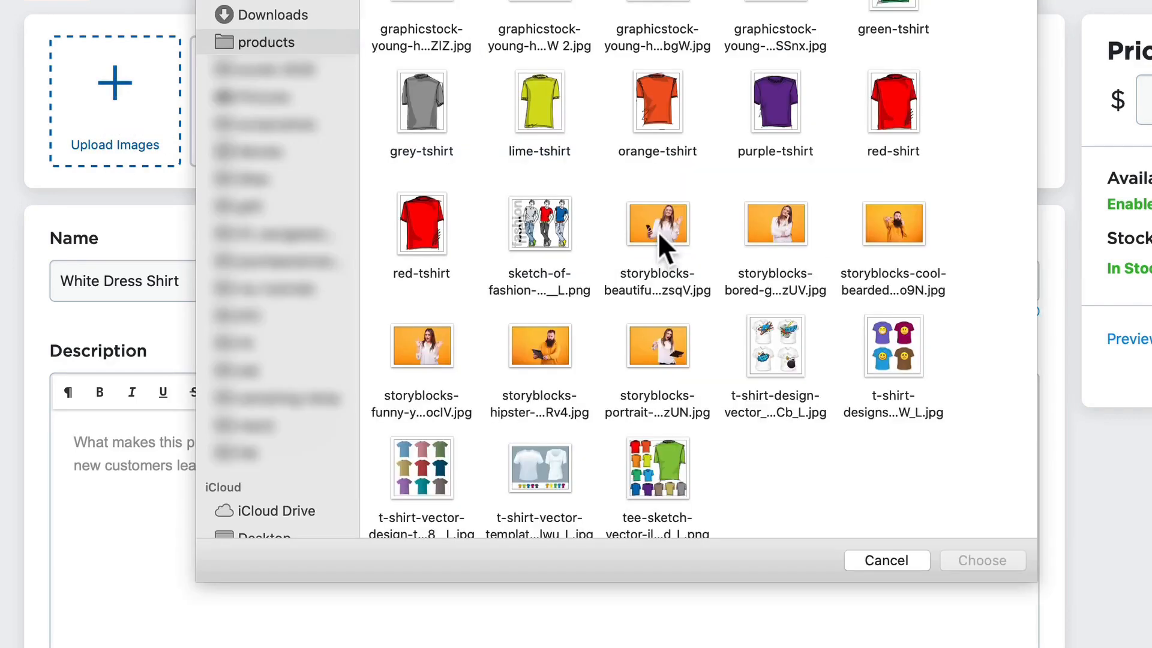
{"action": "double_click", "coordinate": [658, 222]}
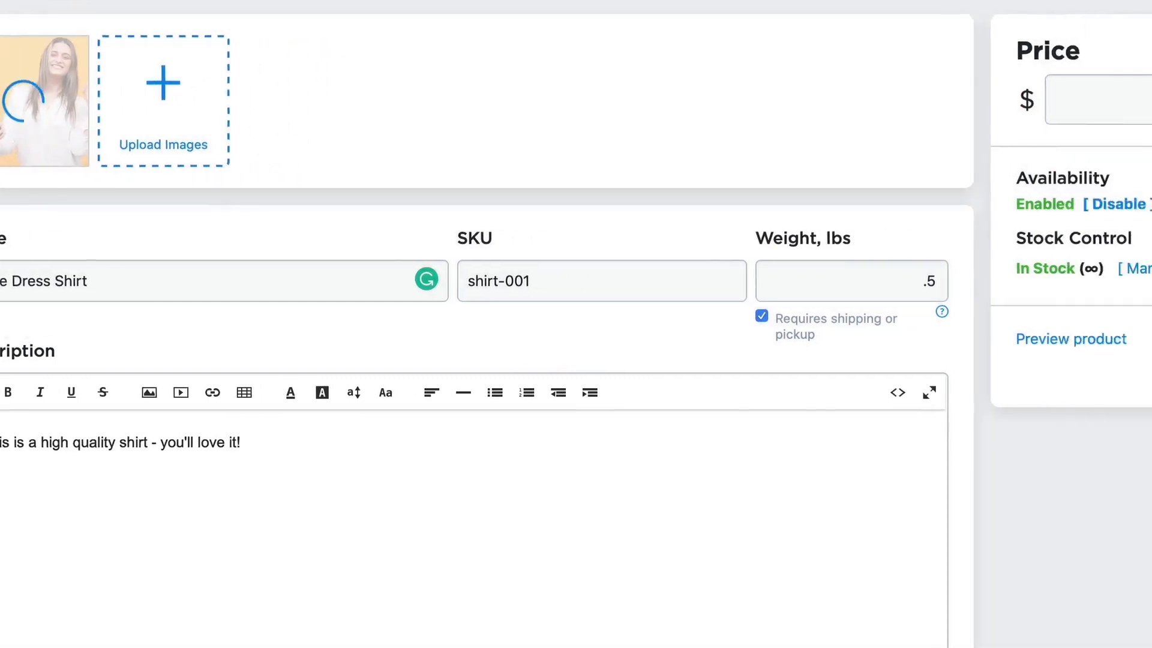
{"action": "left_click_drag", "start_coordinate": [984, 101], "coordinate": [1134, 104]}
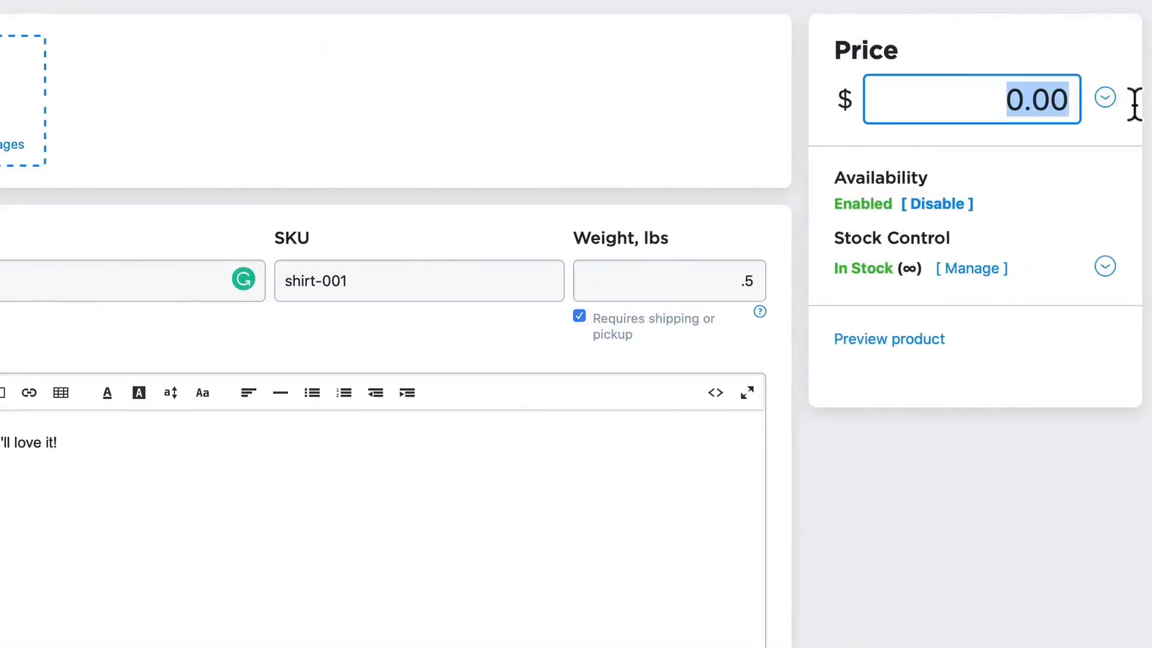
{"action": "type", "text": "30.00"}
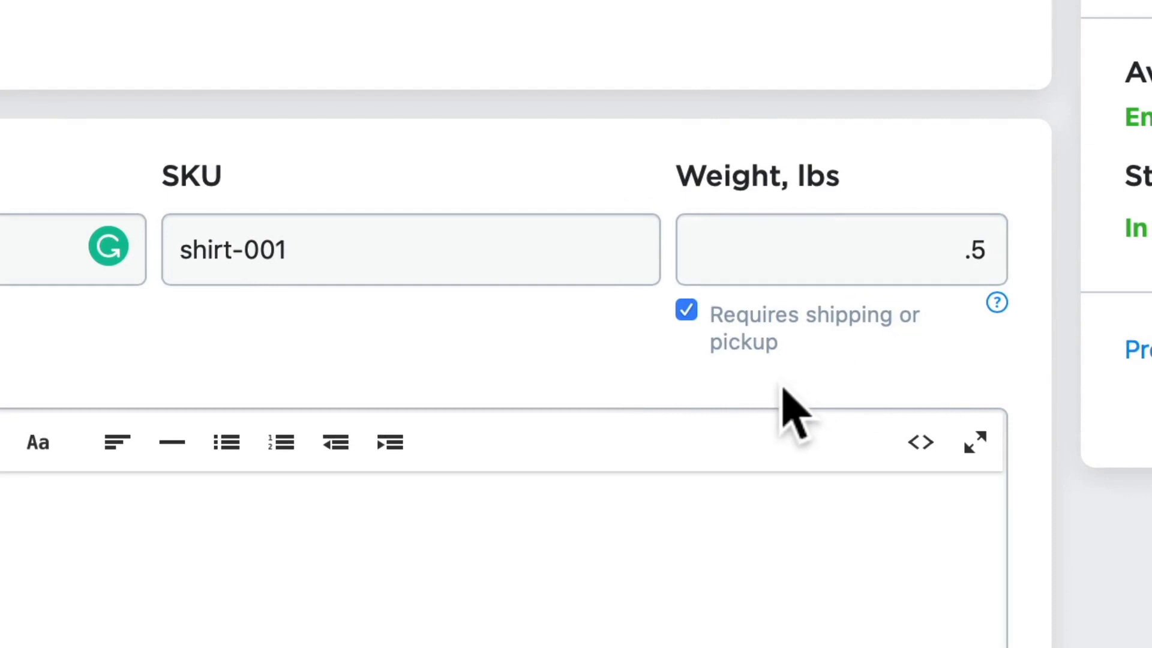
Turn the shipping or pickup requirement off and back on, and save the White Dress Shirt product
{"action": "left_click", "coordinate": [686, 309]}
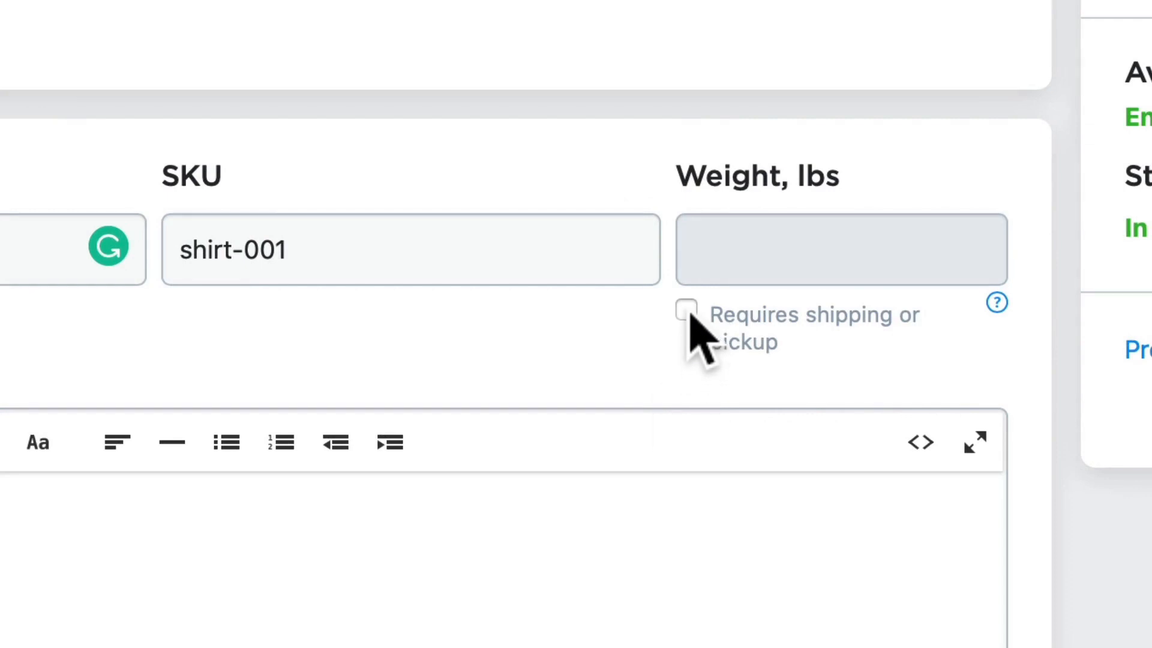
{"action": "left_click", "coordinate": [687, 311]}
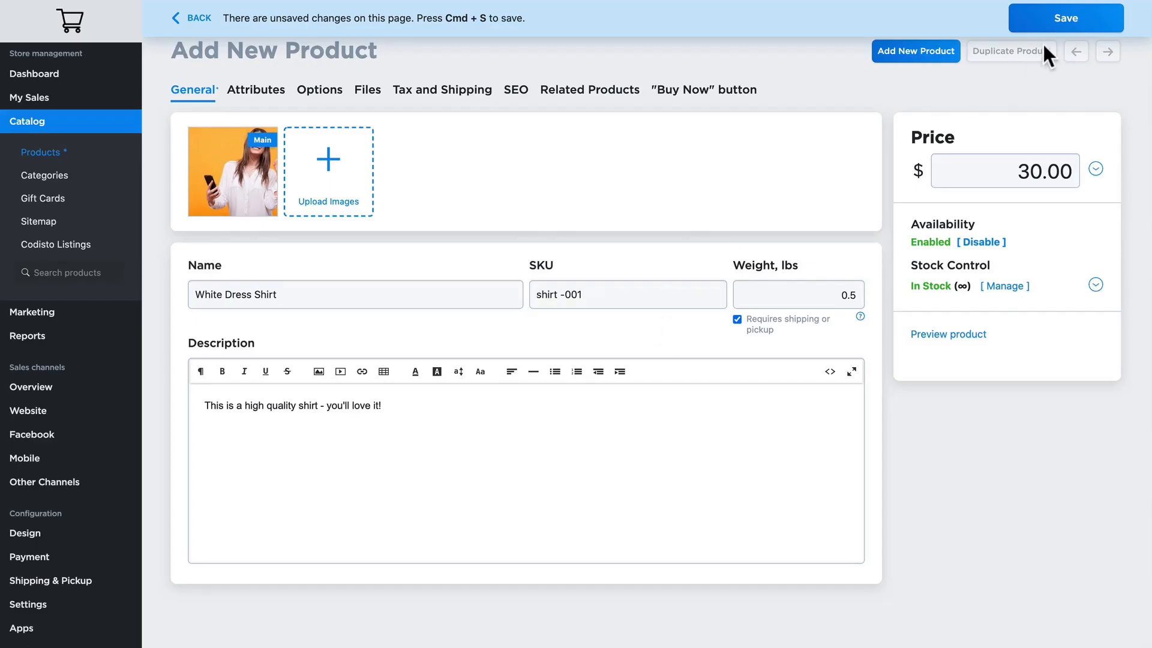
{"action": "left_click", "coordinate": [1047, 19]}
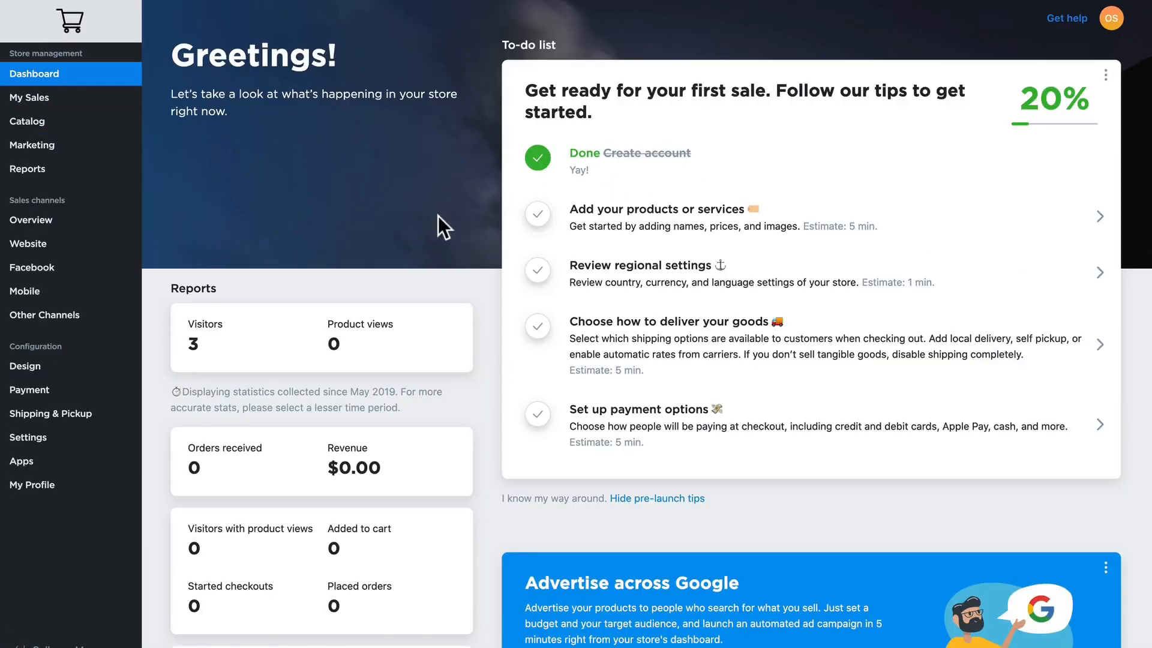
Mark "Add your products or services" as done in the to-do list and open the regional settings task
{"action": "left_click", "coordinate": [537, 214]}
{"action": "left_click", "coordinate": [606, 267]}
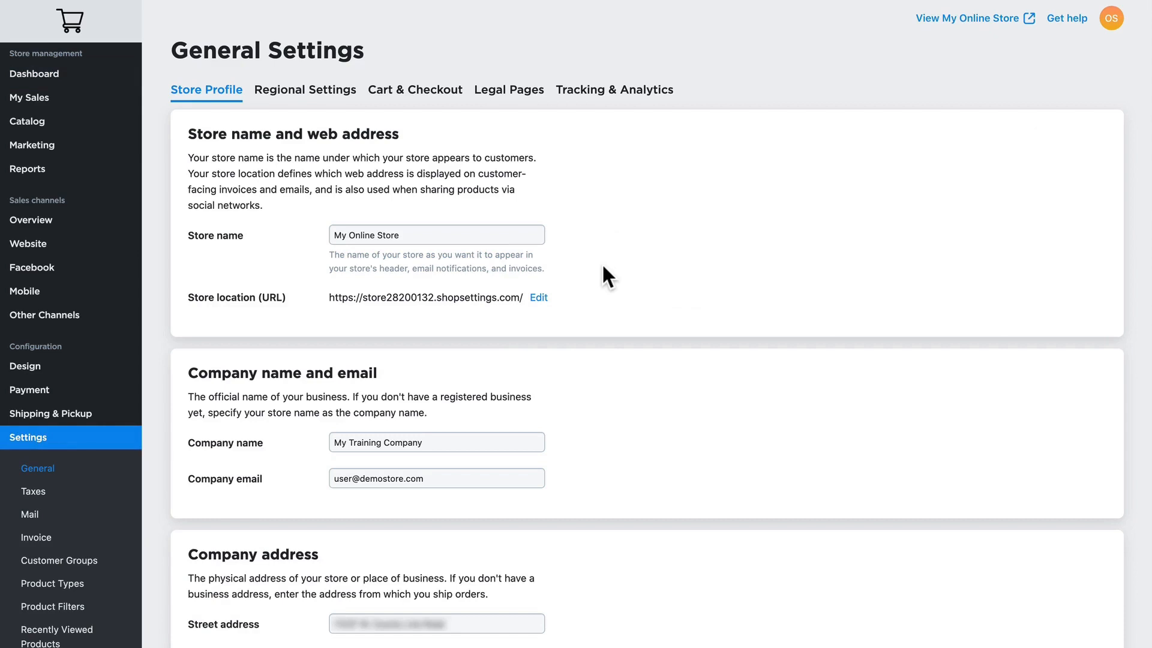
Review the general settings for the store profile, regional options, legal pages, and tracking and analytics
{"action": "scroll", "coordinate": [602, 267], "scroll_direction": "down", "scroll_amount": 10}
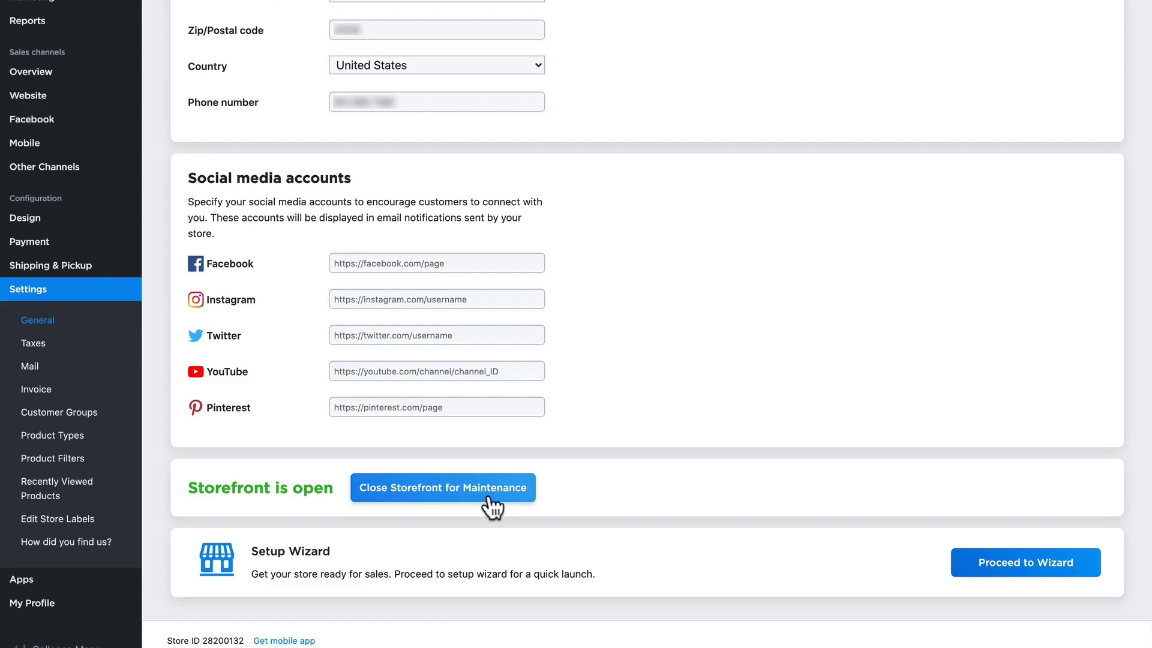
{"action": "left_click", "coordinate": [307, 90]}
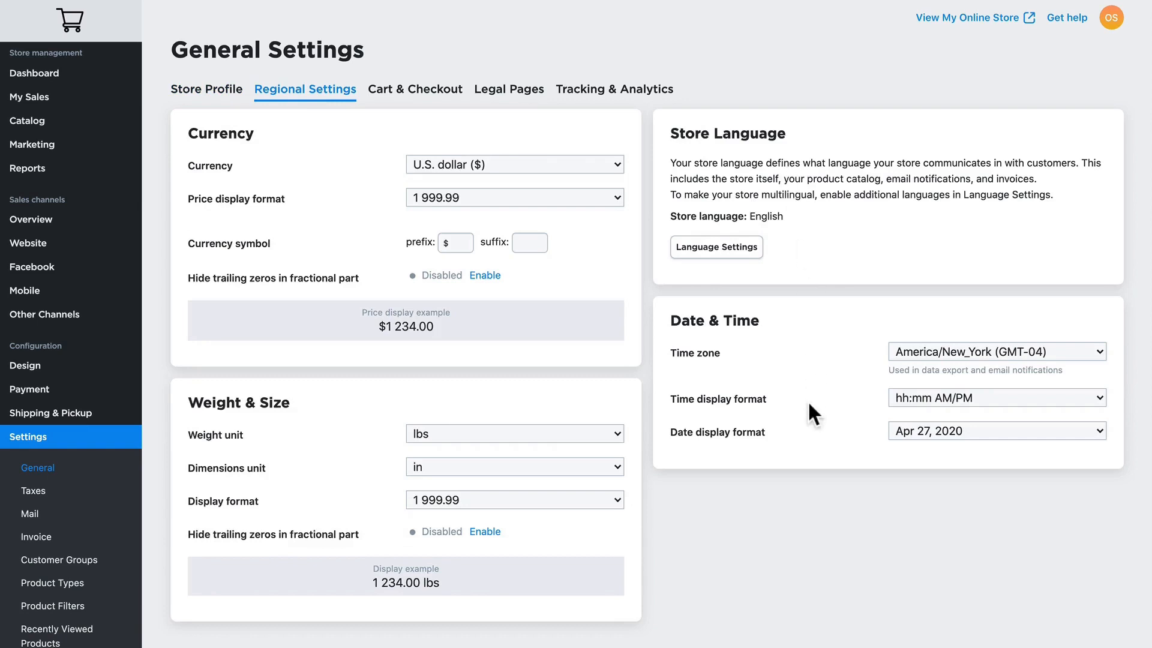
{"action": "left_click", "coordinate": [505, 91]}
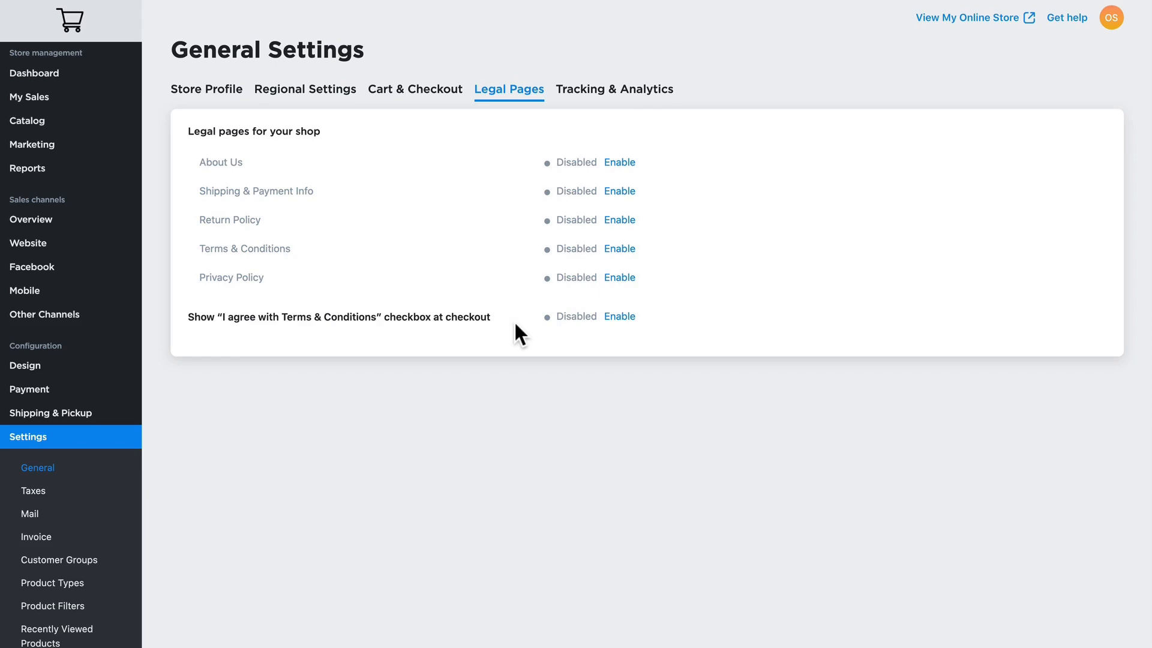
{"action": "left_click", "coordinate": [616, 91]}
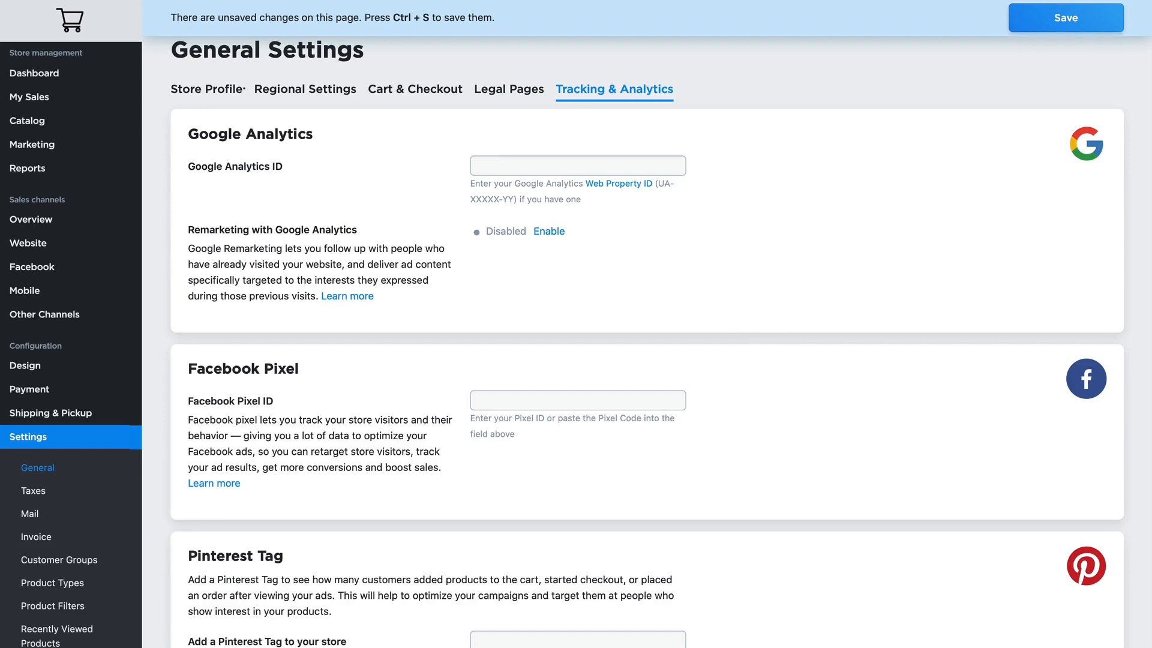
Save the general settings and mark "Review regional settings" as done in the dashboard's to-do list
{"action": "key", "text": "ctrl+s"}
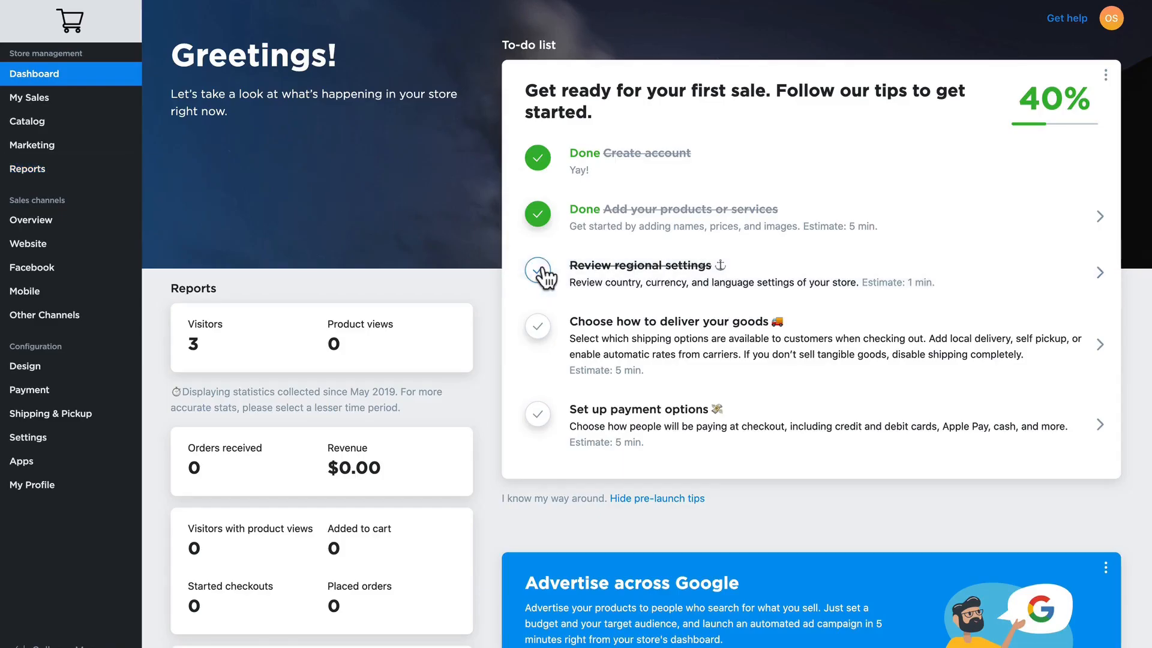
{"action": "left_click", "coordinate": [539, 271]}
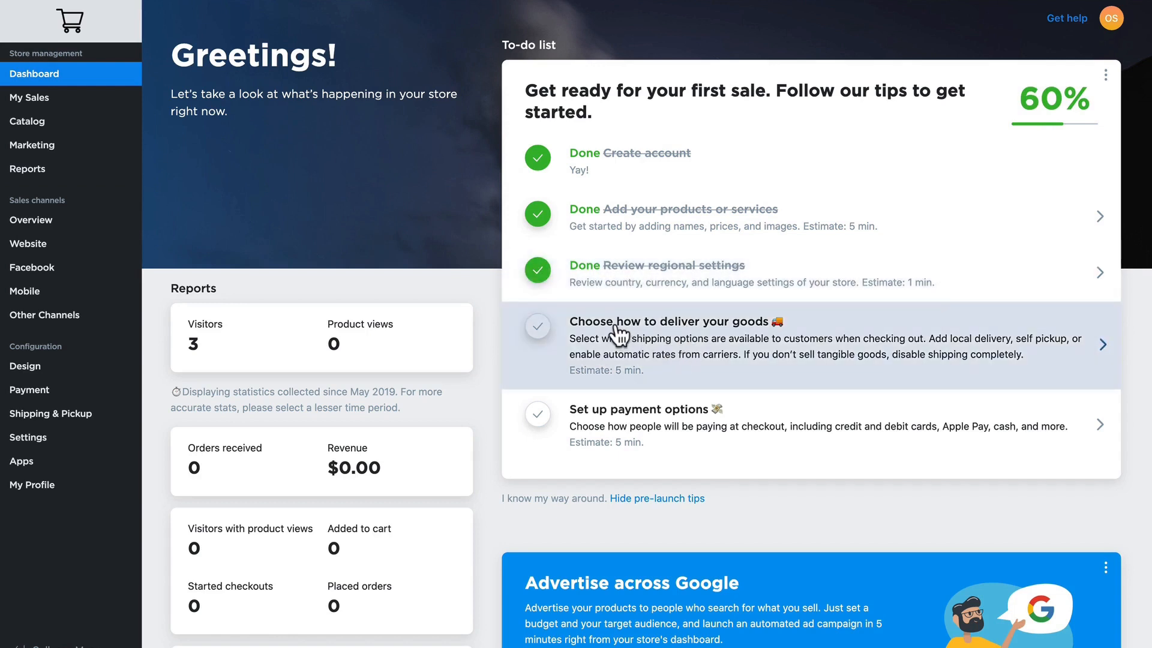
Open the to-do list's task for choosing how to deliver the goods
{"action": "left_click", "coordinate": [617, 330]}
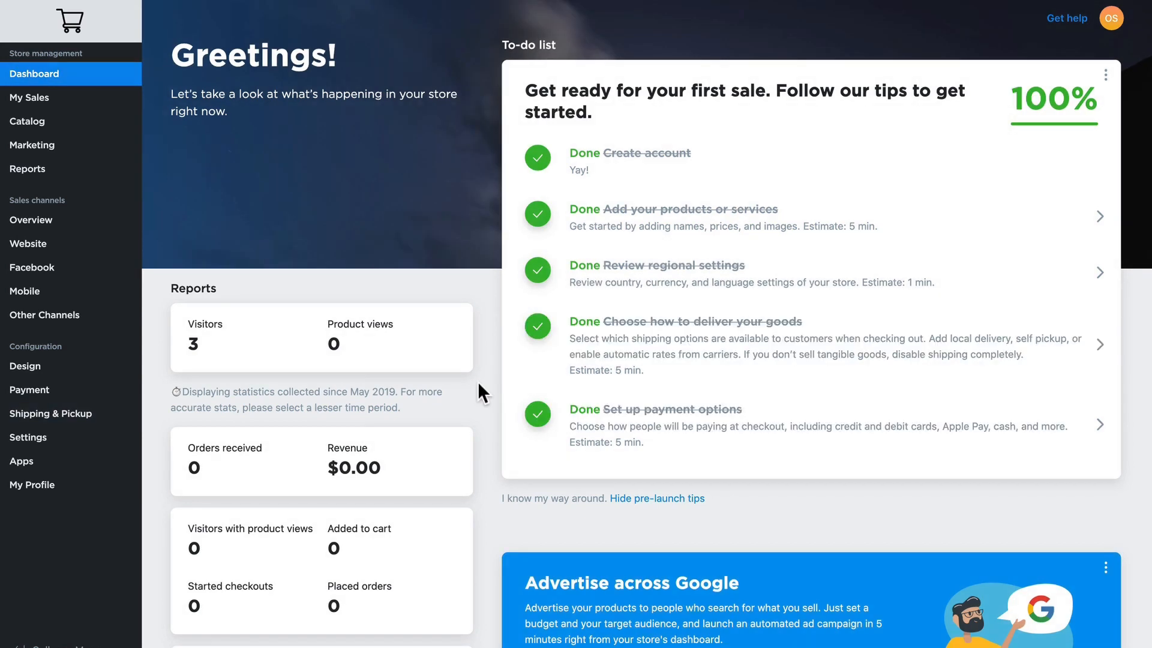
Review the store's design options for image size and aspect ratio, and set the product image size to Small
{"action": "left_click", "coordinate": [20, 368]}
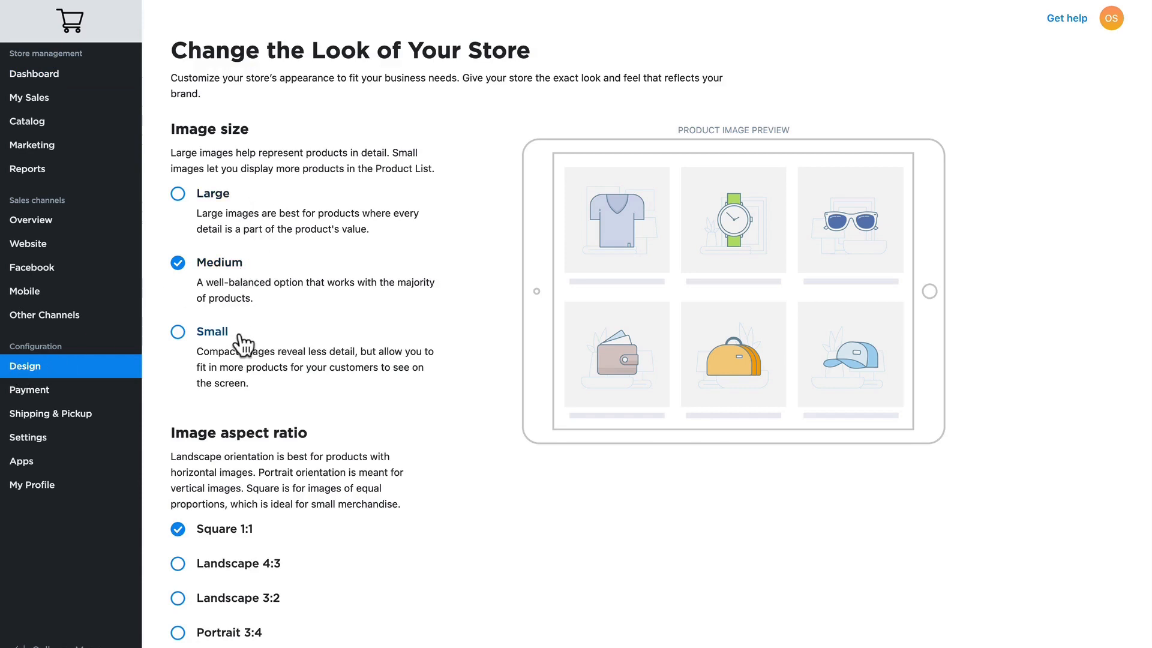
{"action": "scroll", "coordinate": [249, 360], "scroll_direction": "down", "scroll_amount": 3}
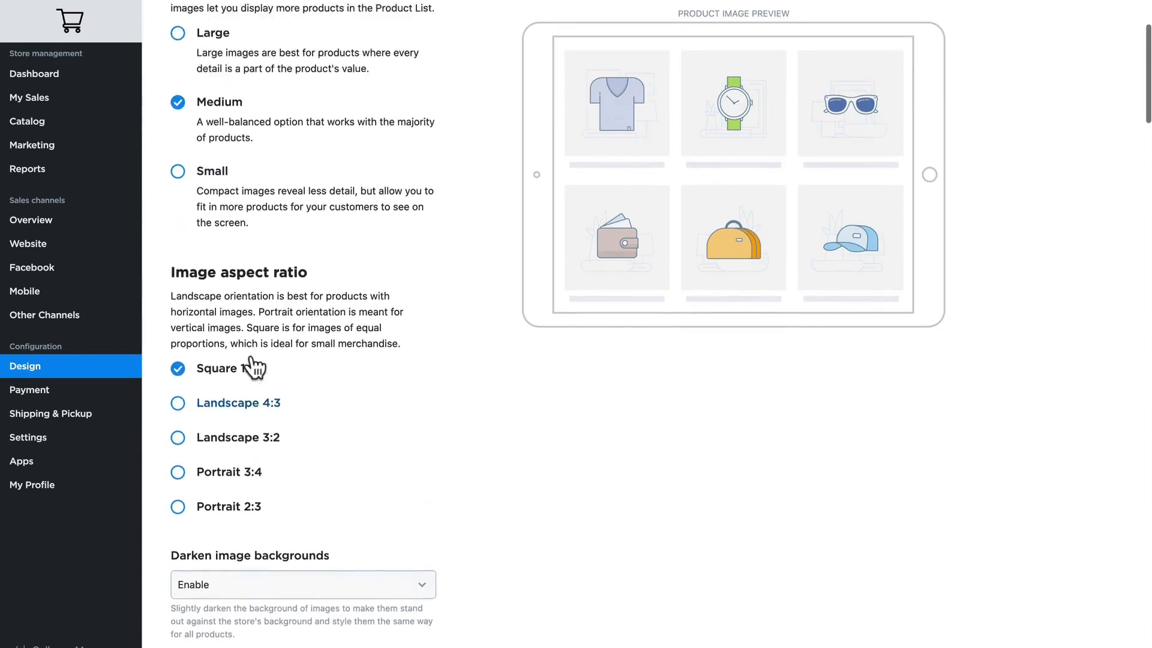
{"action": "scroll", "coordinate": [255, 367], "scroll_direction": "up", "scroll_amount": 3}
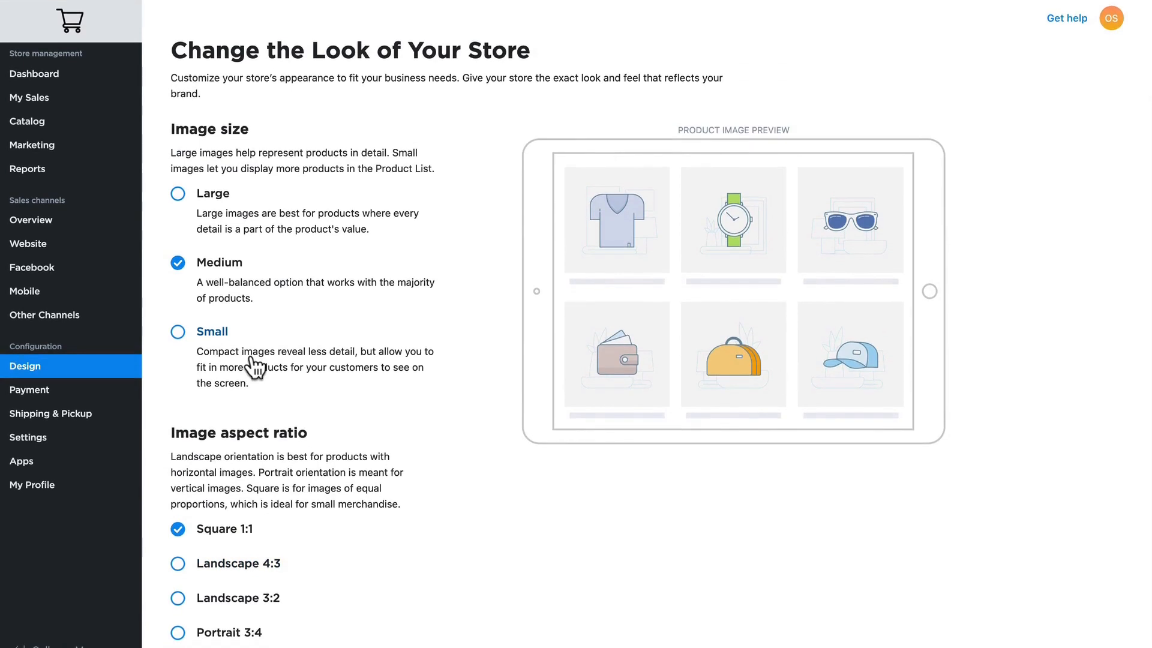
{"action": "left_click", "coordinate": [177, 332]}
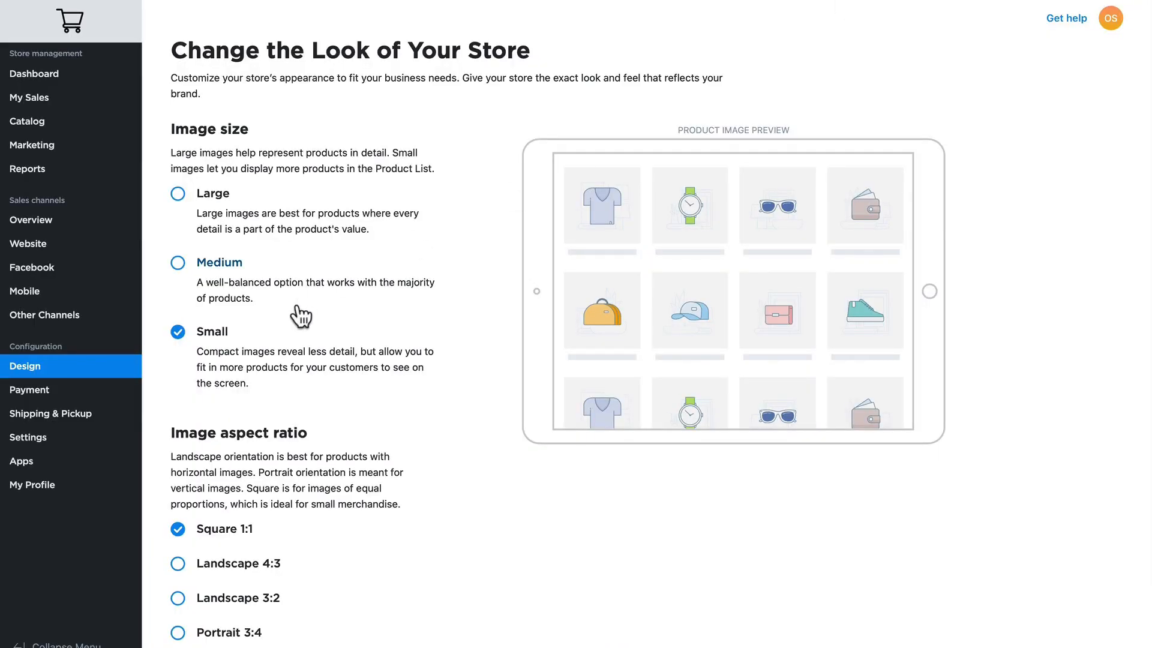
{"action": "scroll", "coordinate": [336, 324], "scroll_direction": "down", "scroll_amount": 6}
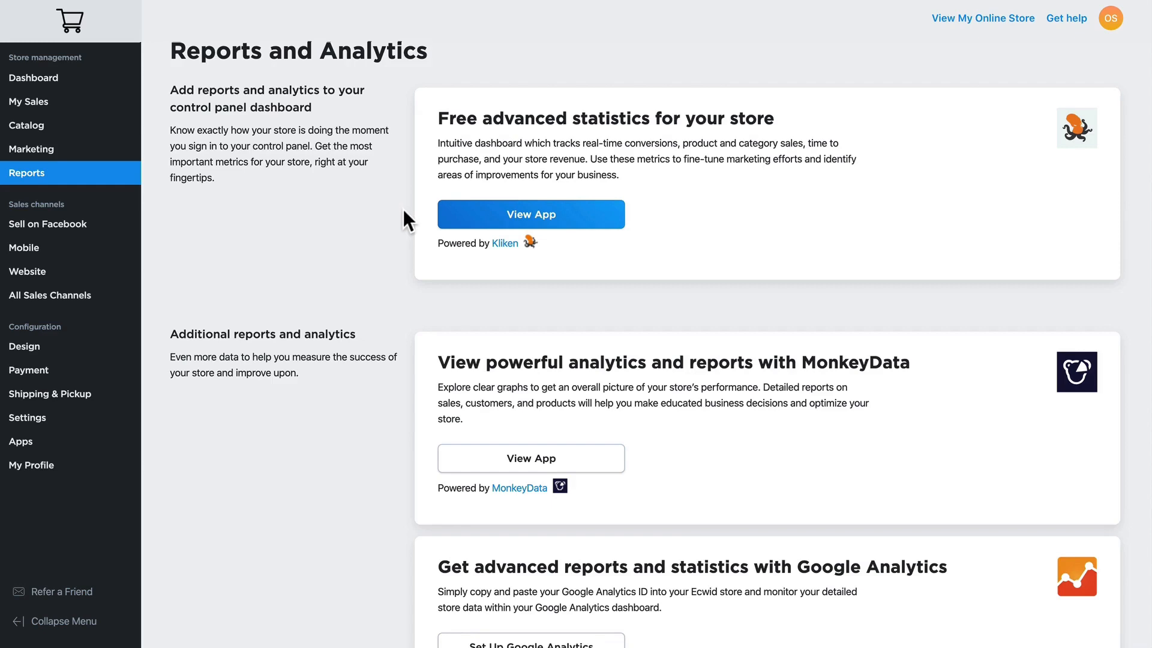
View the free advanced statistics app powered by Kliken, and open the Help Center from the dashboard
{"action": "left_click", "coordinate": [528, 211]}
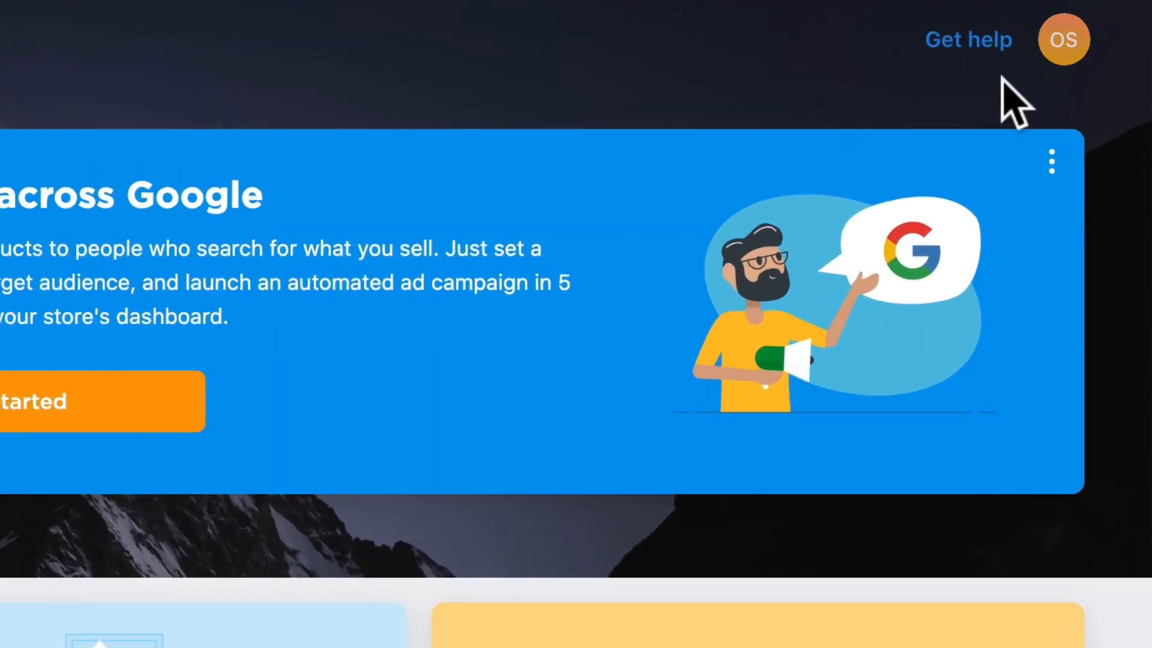
{"action": "left_click", "coordinate": [970, 40]}
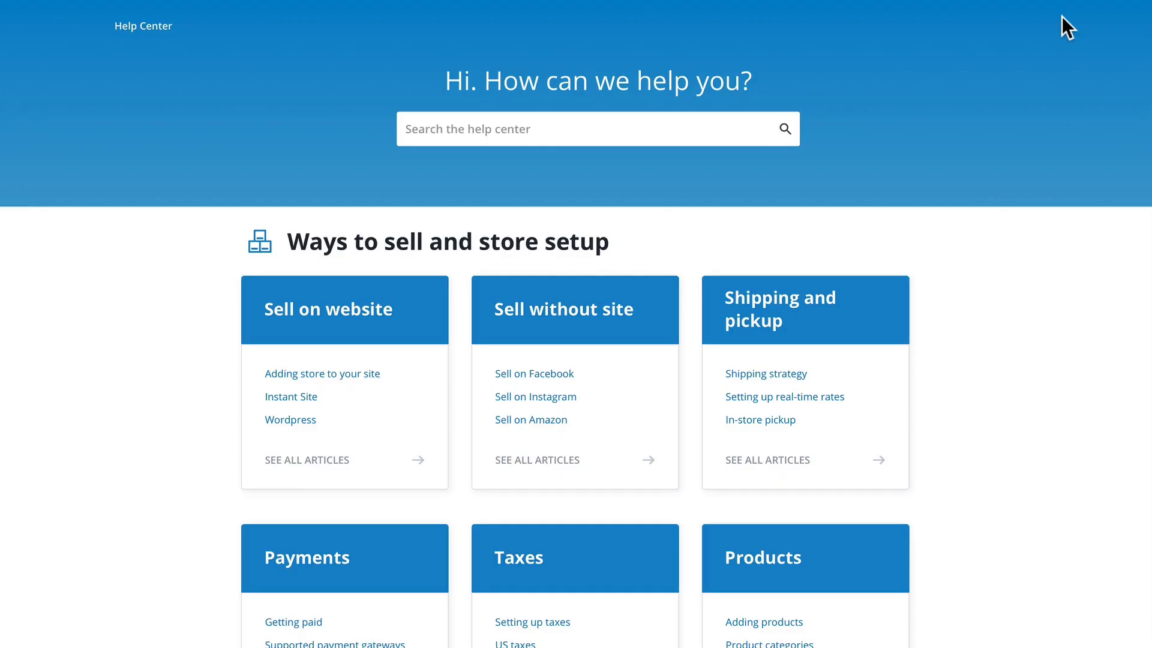